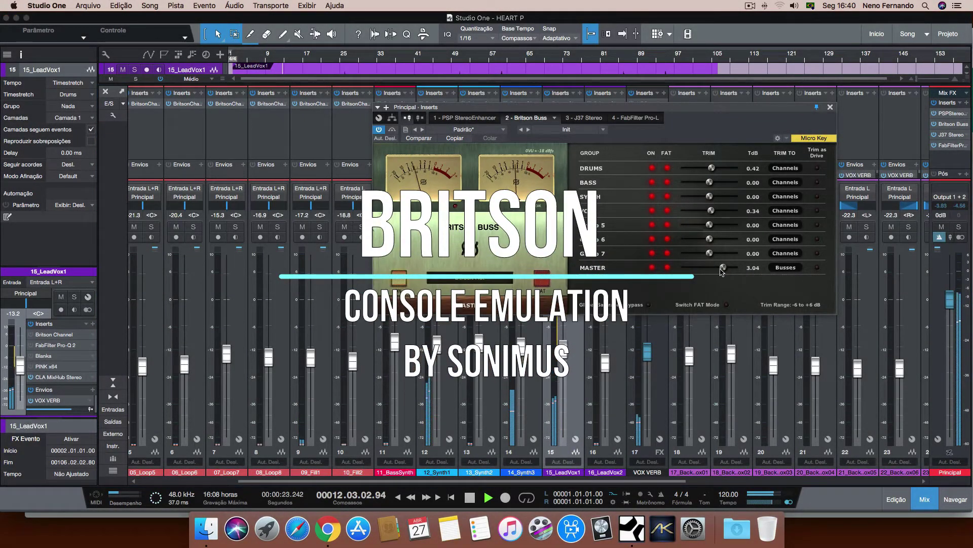
Set the Britson Buss MASTER trim to 3.63 dB and toggle the plugin power to compare bypass
left_click_drag(726, 268, 726, 270)
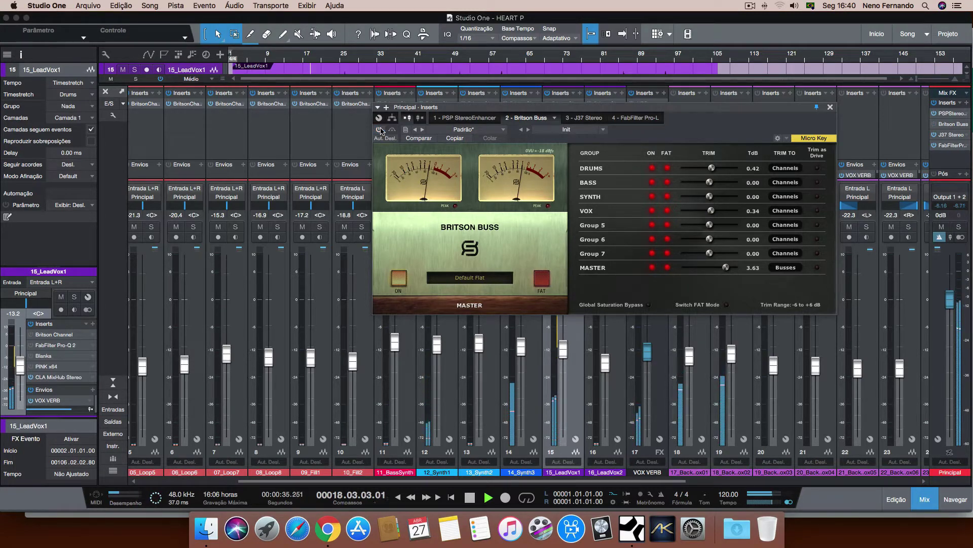
left_click(379, 129)
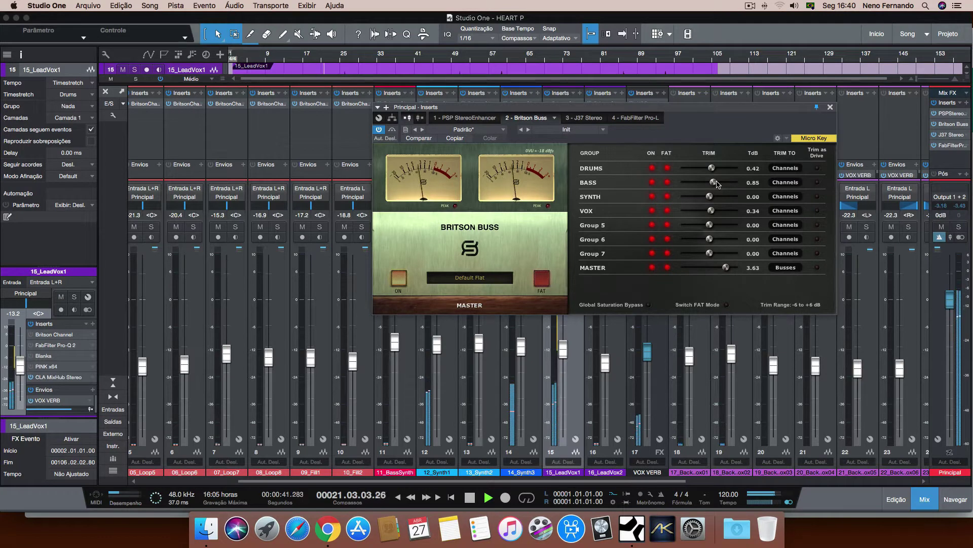
Set the BASS trim to 0.93 dB and DRUMS to 1.44 dB, then re-enable the emulation
left_click_drag(724, 183, 727, 169)
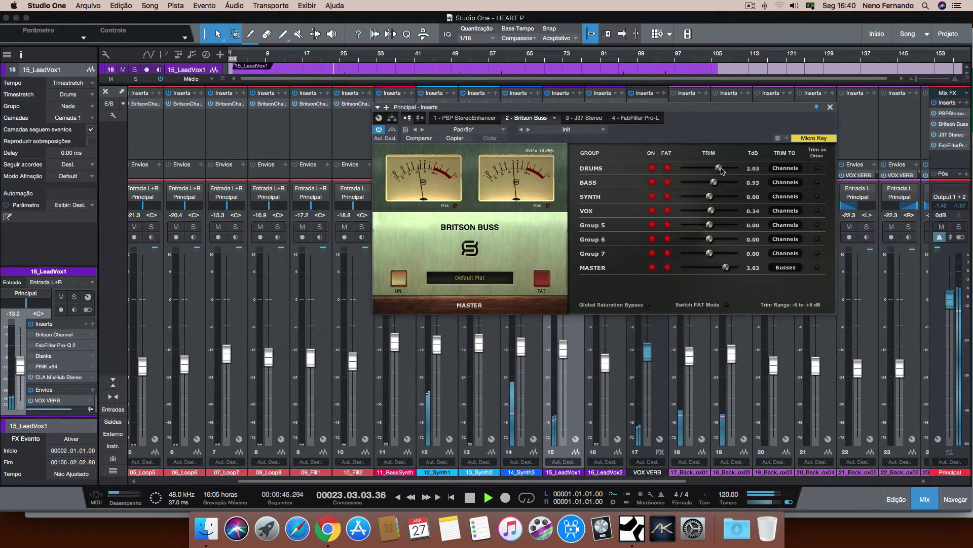
left_click_drag(719, 169, 718, 169)
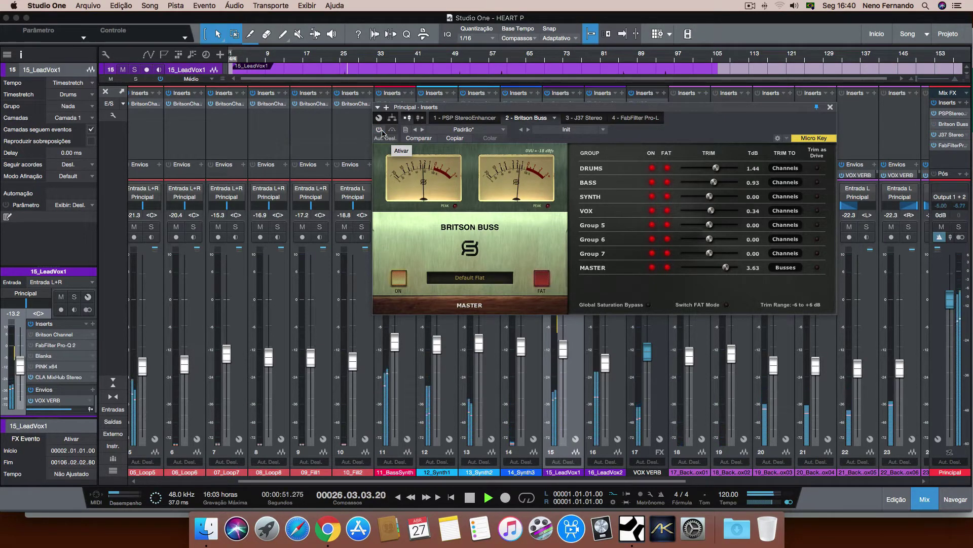
left_click(380, 129)
Move the plugin window and try MASTER at 2.87 then 3.04 dB, comparing bypass after each
left_click_drag(689, 111, 681, 126)
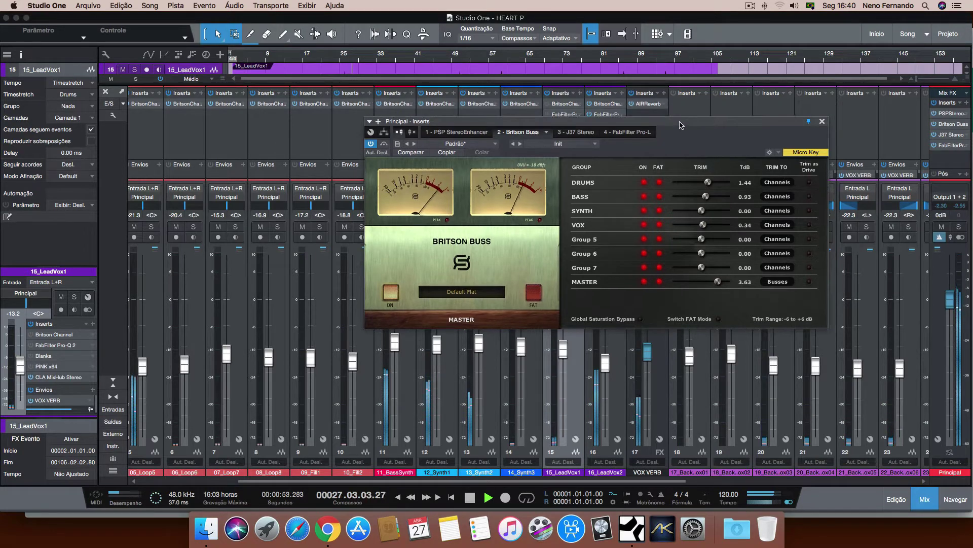
left_click_drag(717, 283, 718, 289)
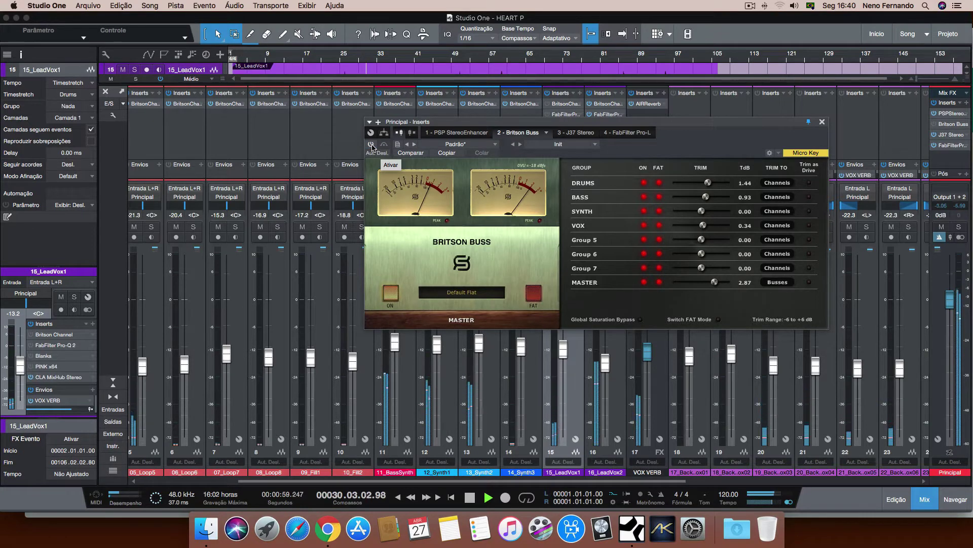
left_click(371, 145)
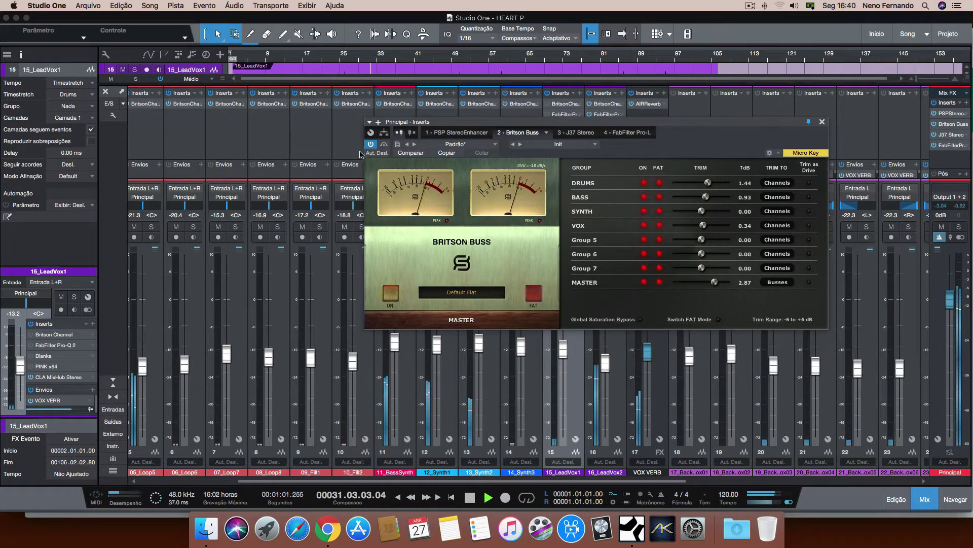
left_click_drag(715, 283, 717, 282)
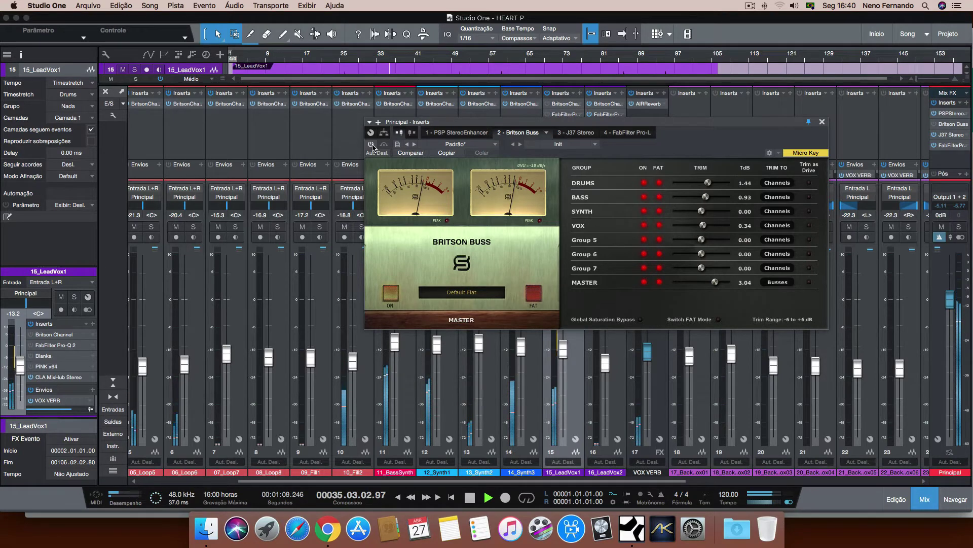
left_click(372, 145)
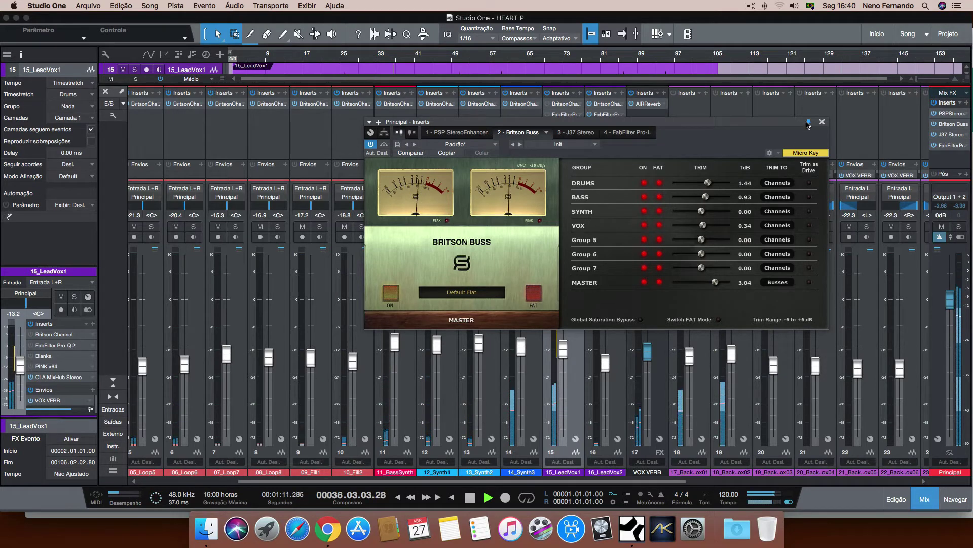
double_click(483, 103)
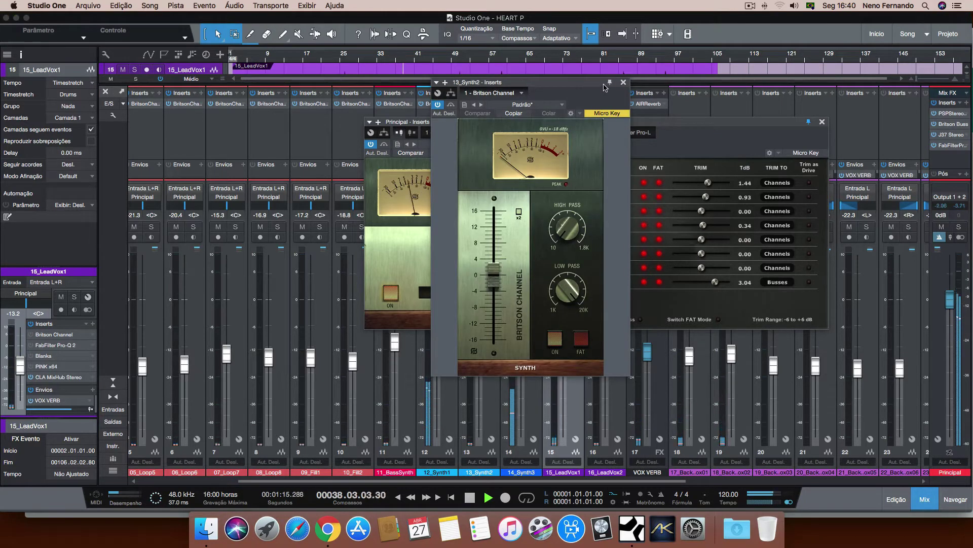
left_click(622, 82)
scroll(257, 199, "left", 5)
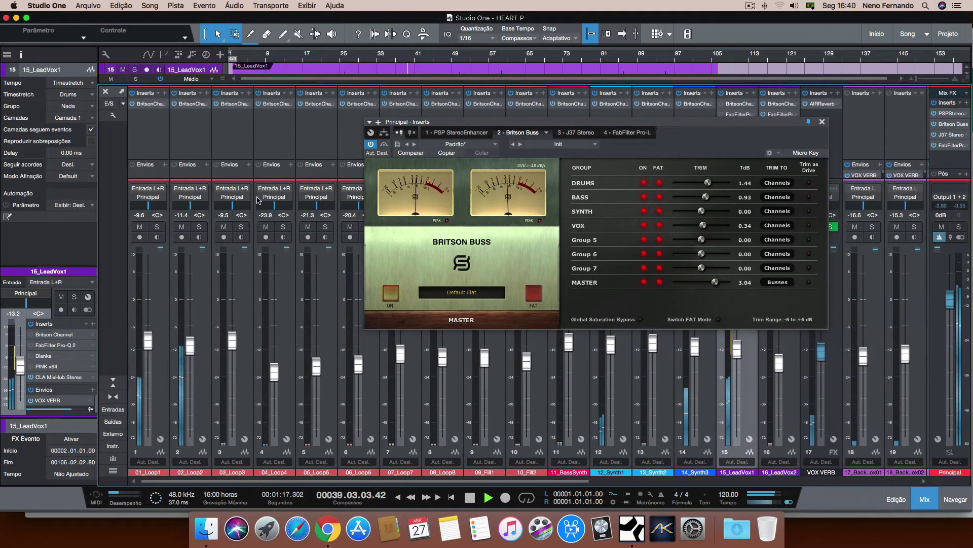
double_click(193, 104)
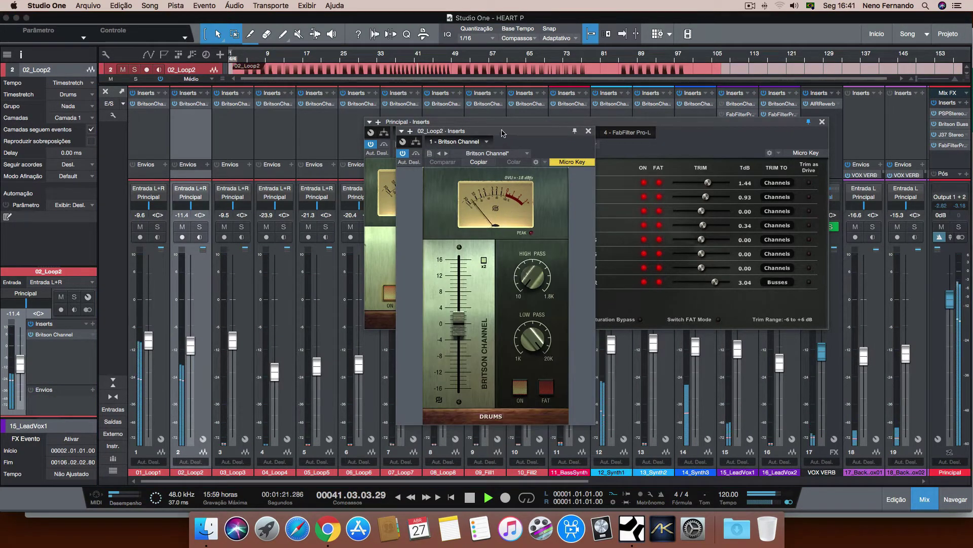
left_click_drag(456, 131, 194, 112)
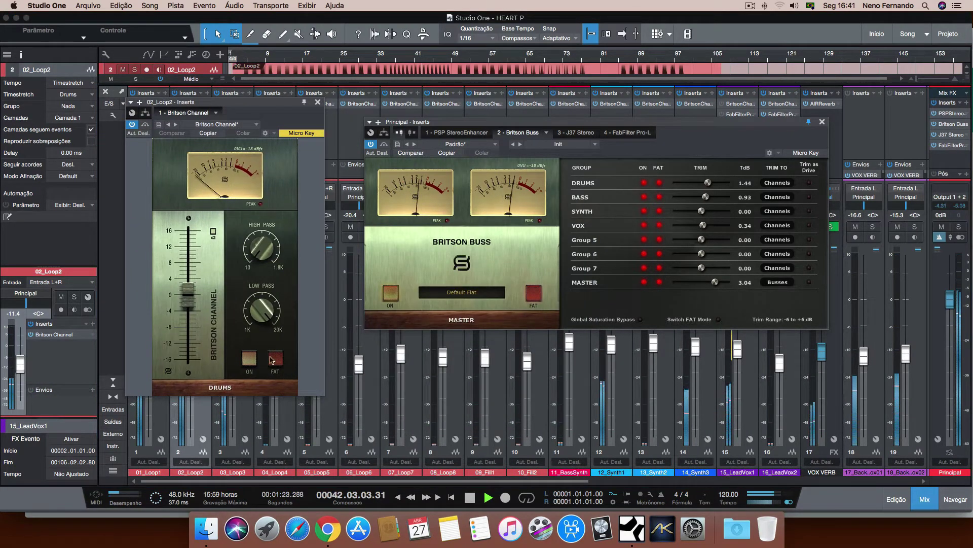
left_click(188, 297)
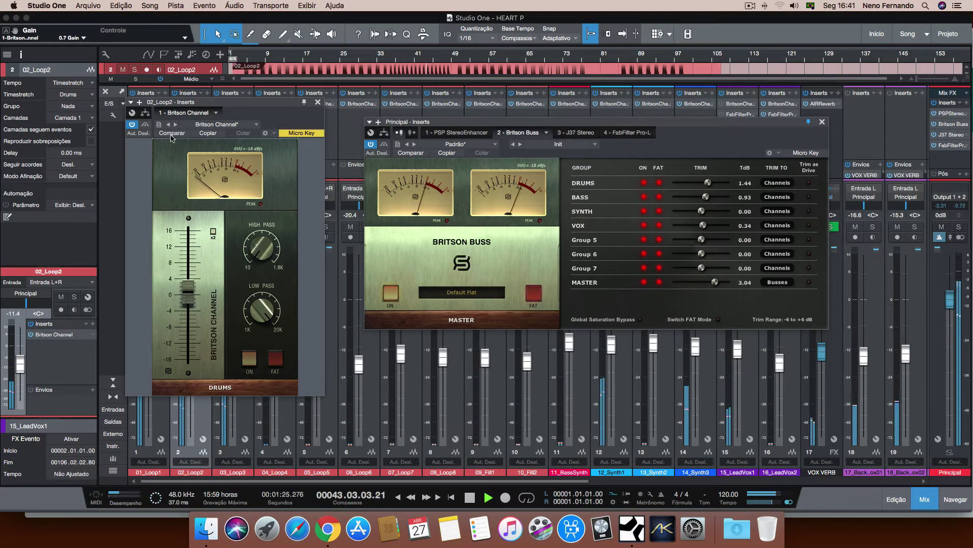
Close the Loop2 Britson Channel window and fine-tune MASTER to 3.72 dB, comparing bypass
left_click(319, 103)
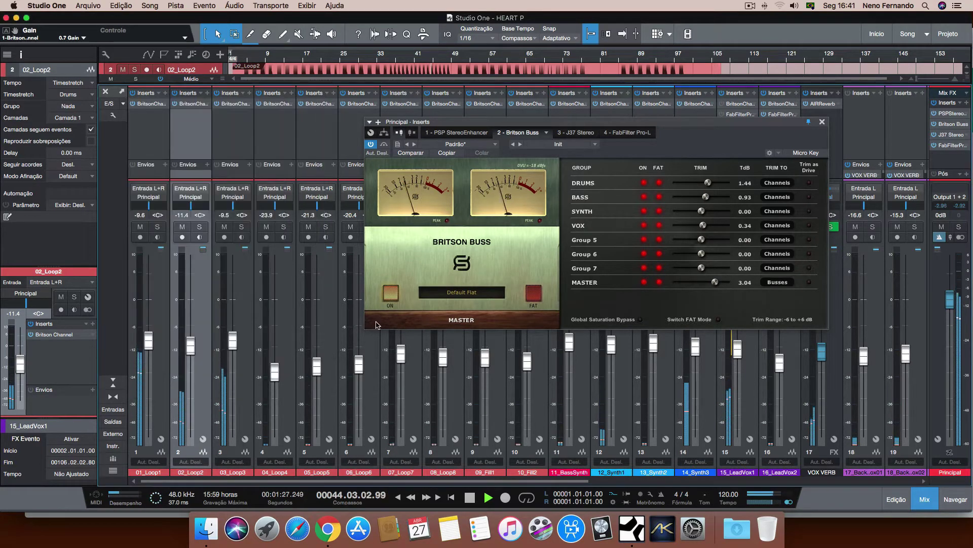
left_click_drag(718, 284, 714, 283)
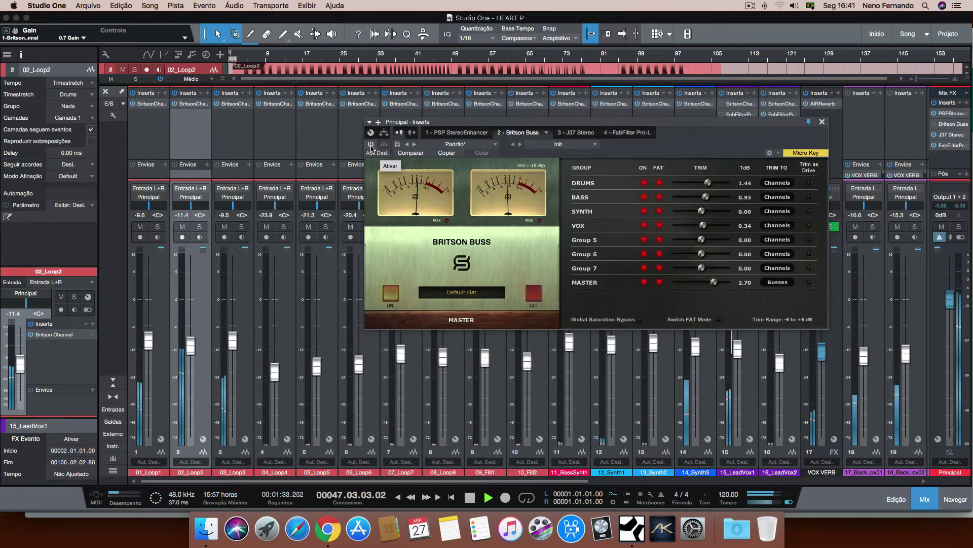
left_click(371, 145)
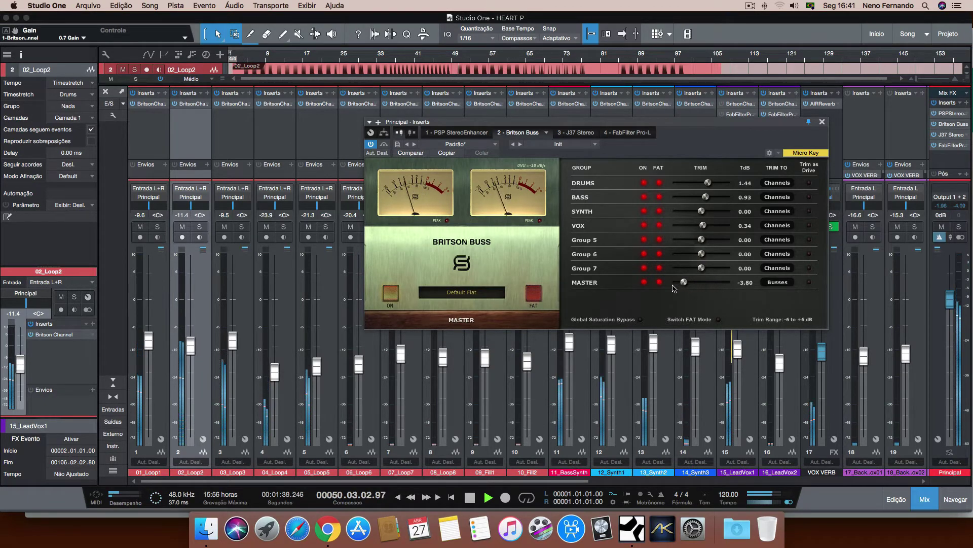
left_click_drag(709, 285, 713, 286)
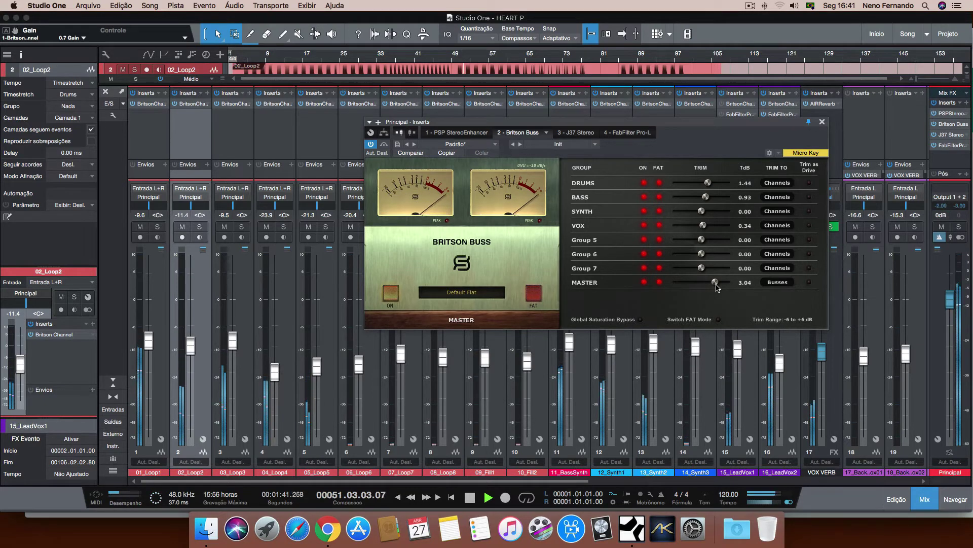
left_click_drag(715, 285, 723, 284)
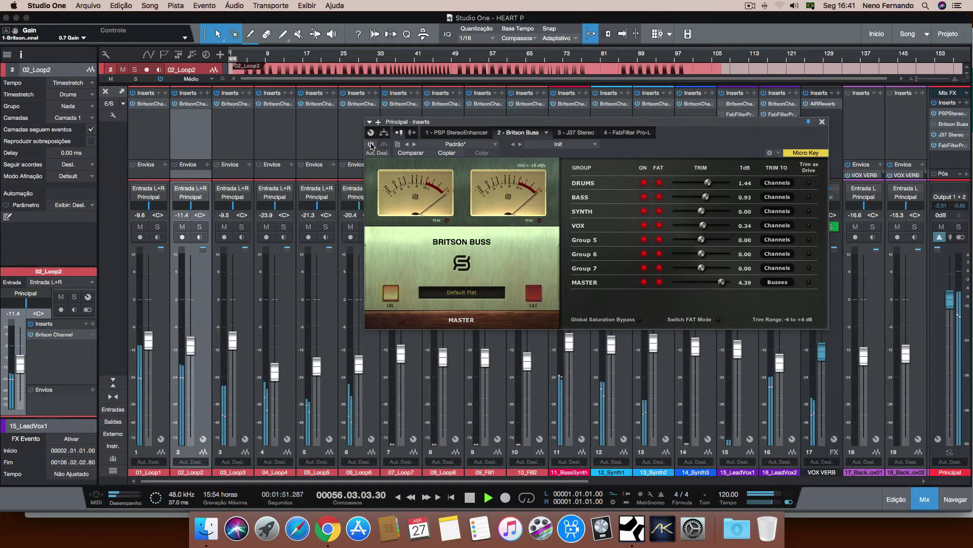
left_click_drag(378, 123, 343, 129)
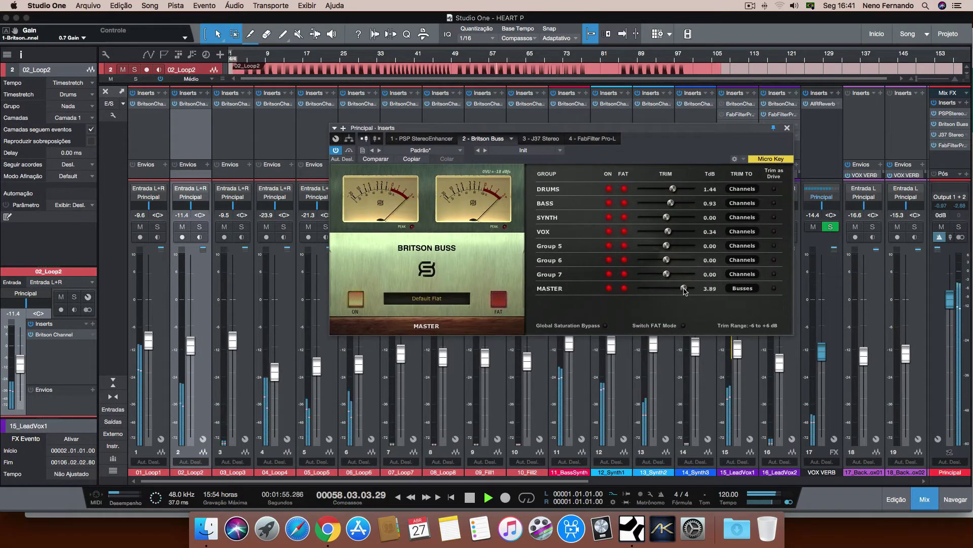
left_click_drag(687, 288, 684, 289)
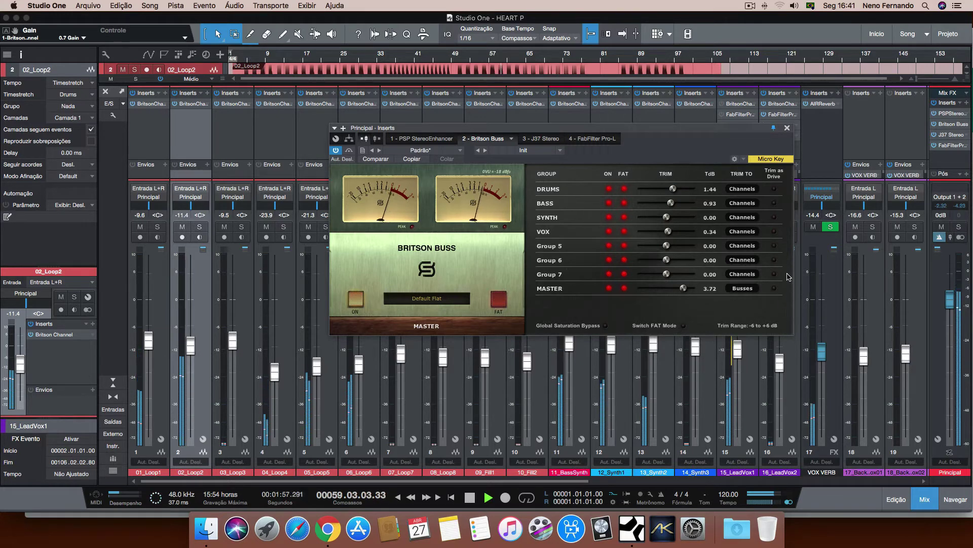
Toggle the console emulation and keep the MASTER Trim To option on Busses
left_click(337, 150)
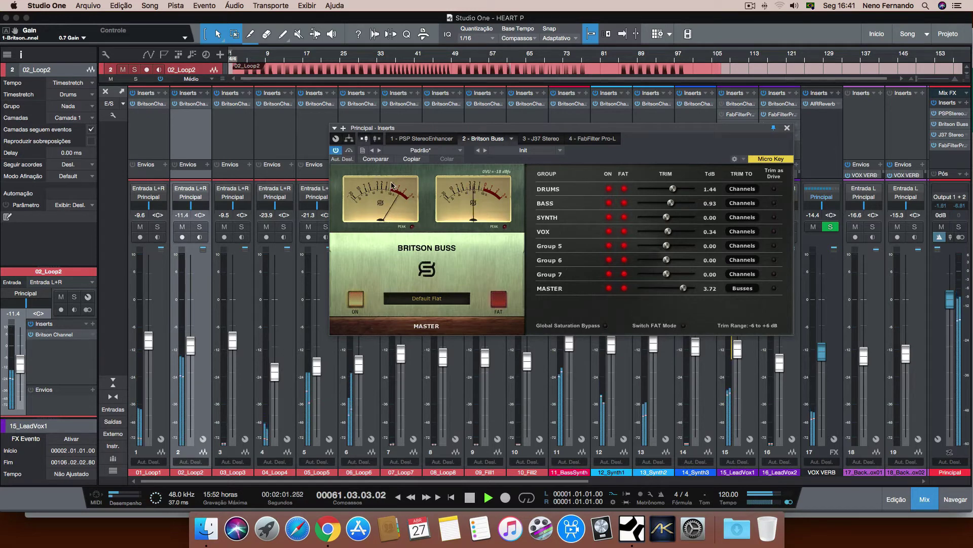
left_click(743, 288)
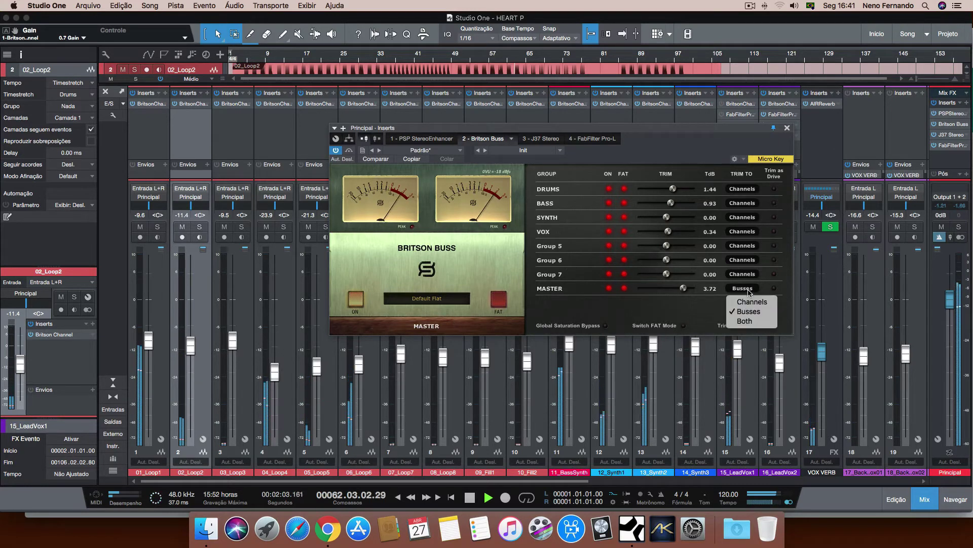
left_click(749, 311)
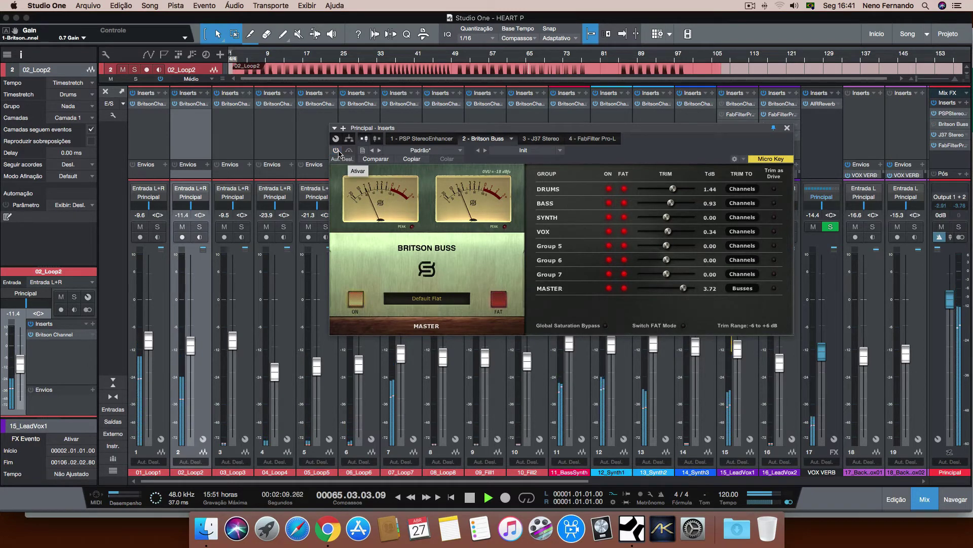
Bypass and re-enable Britson Buss, then reposition its window
left_click(336, 149)
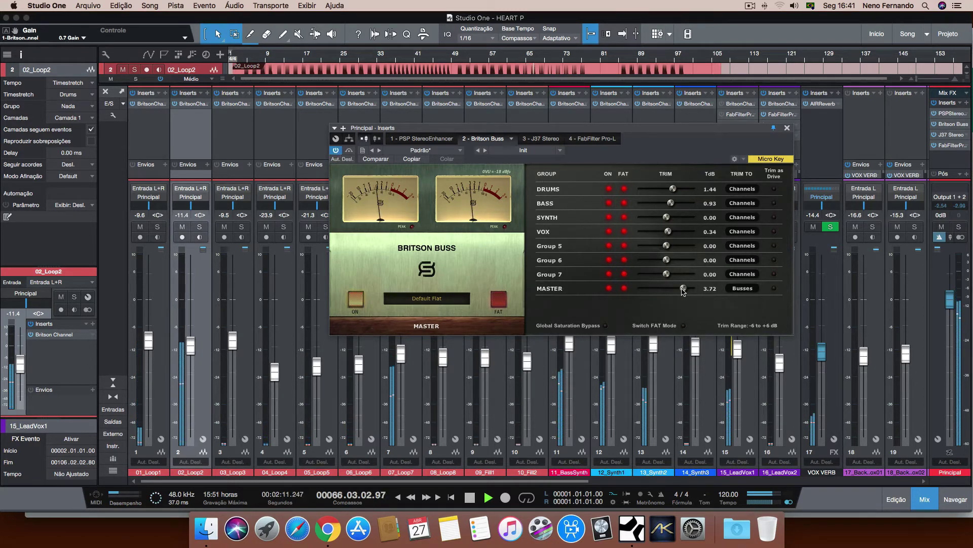
left_click(338, 149)
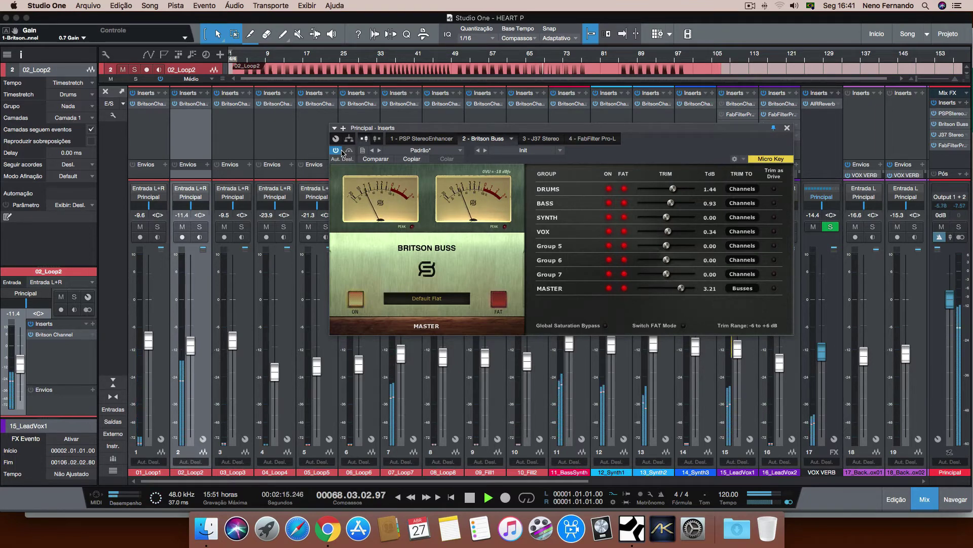
left_click_drag(645, 130, 642, 127)
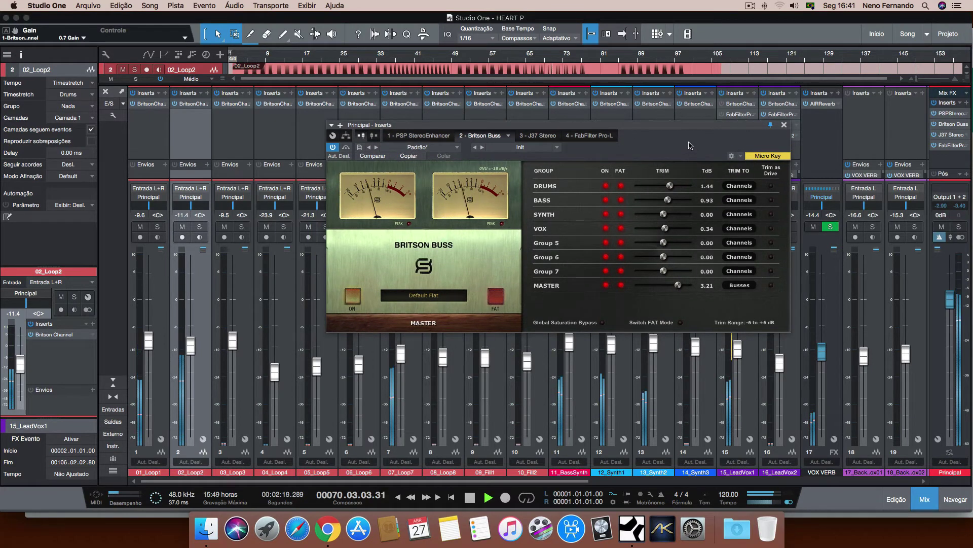
left_click_drag(727, 238, 734, 325)
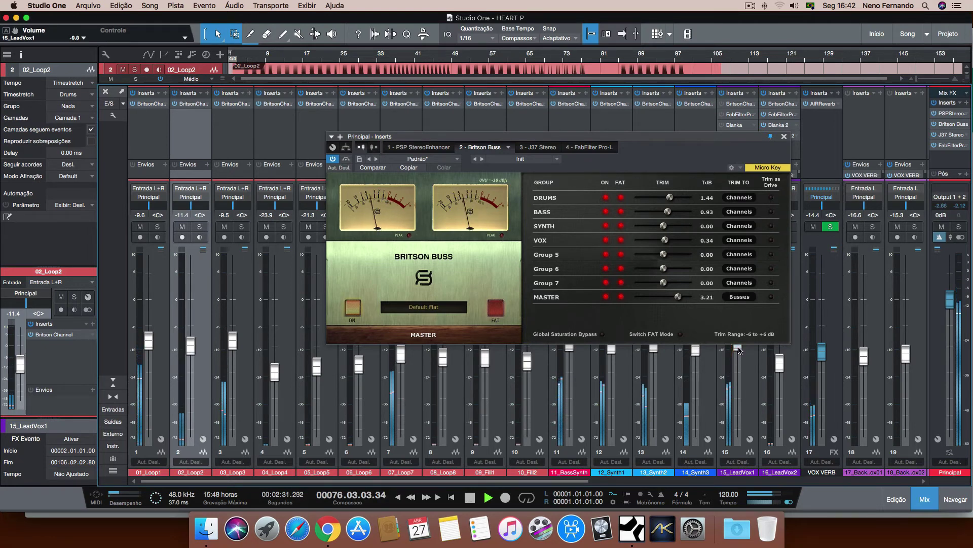
left_click(333, 160)
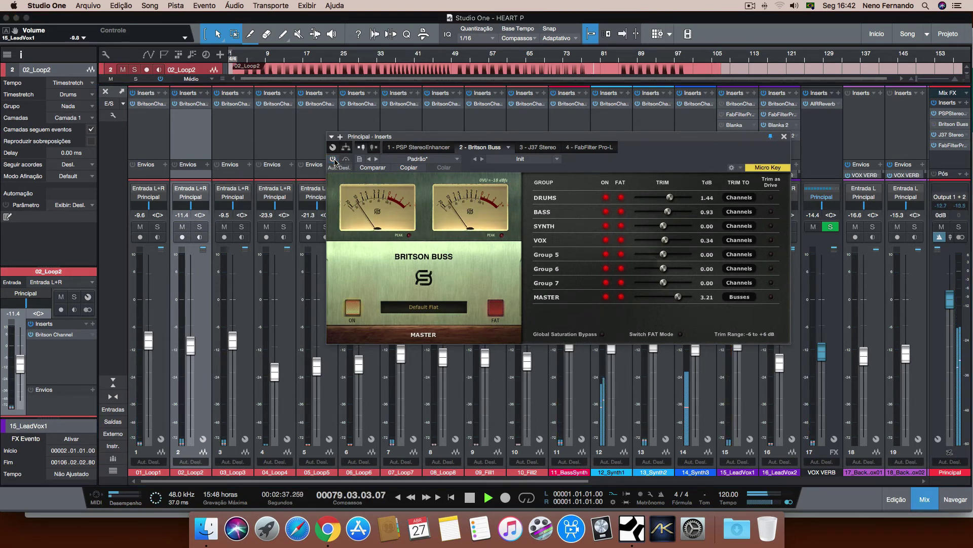
left_click(334, 160)
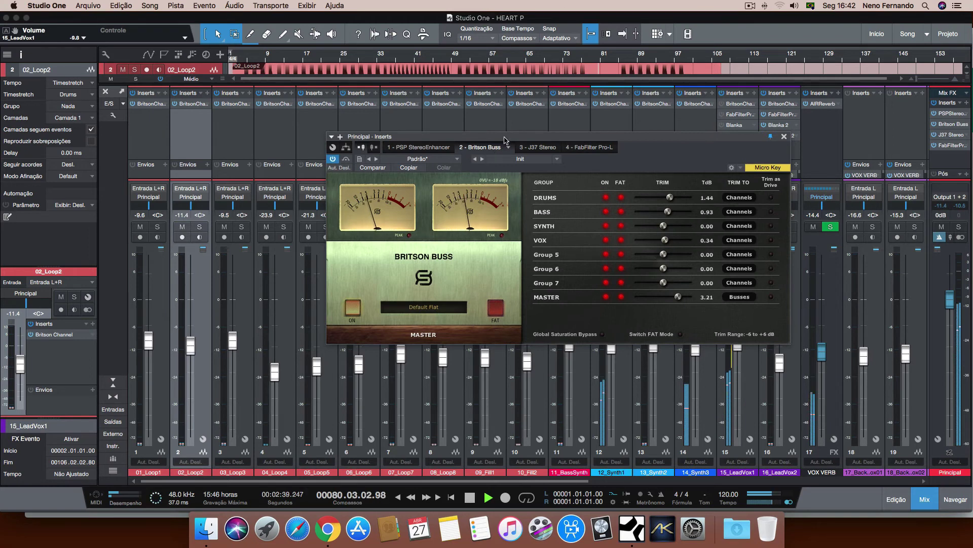
left_click_drag(505, 137, 504, 130)
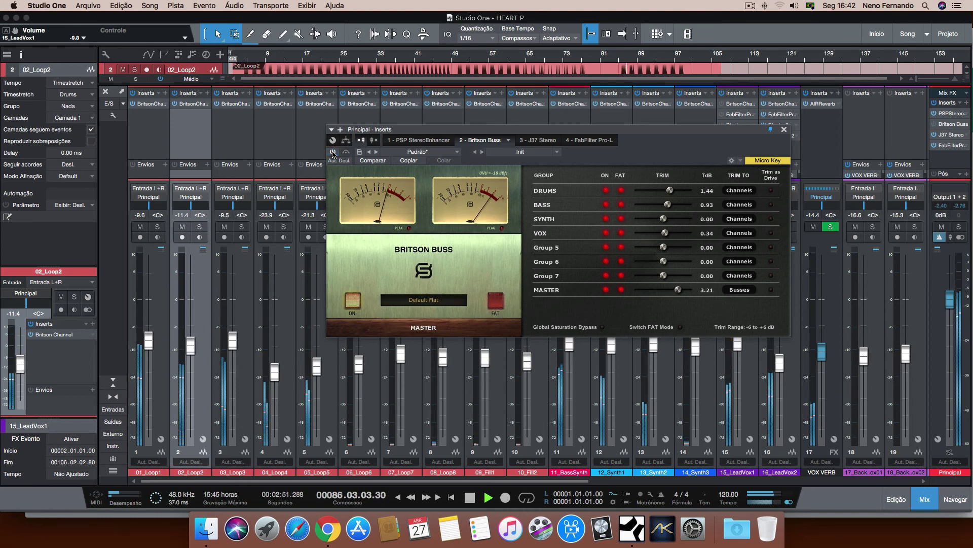
left_click(333, 151)
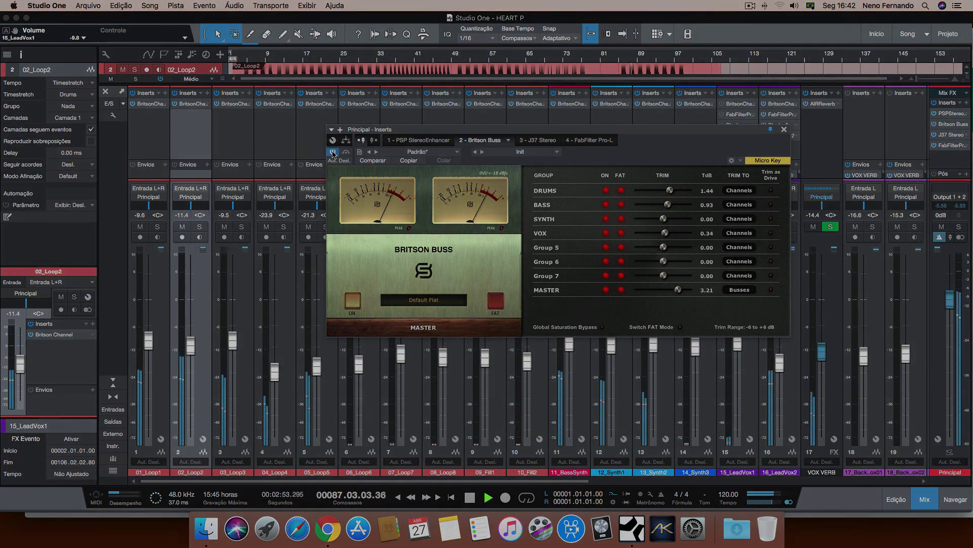